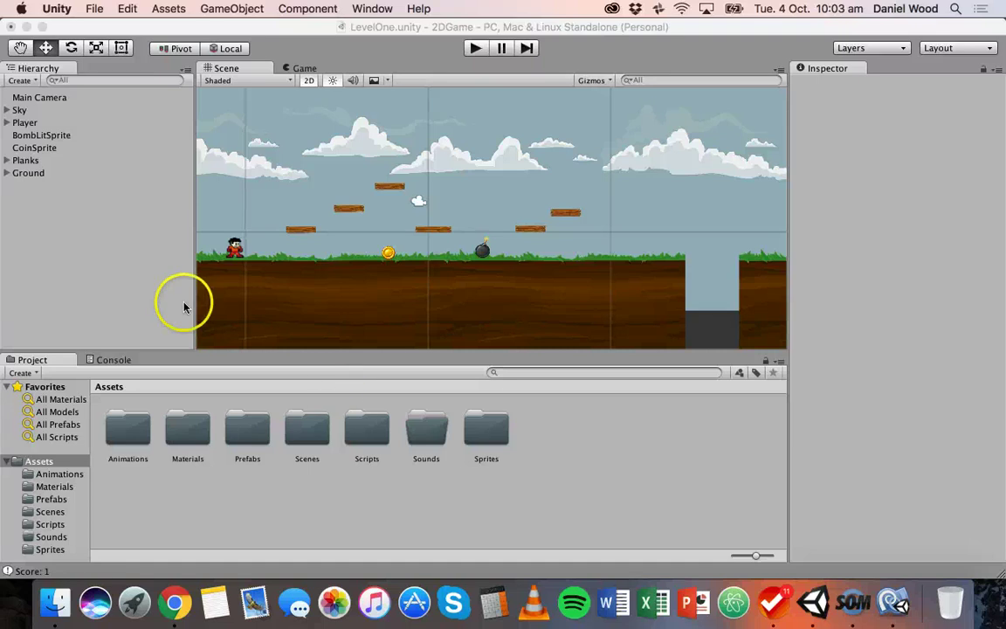
# Play-test the level, jumping the character, then stop play mode
pyautogui.click(151, 293)
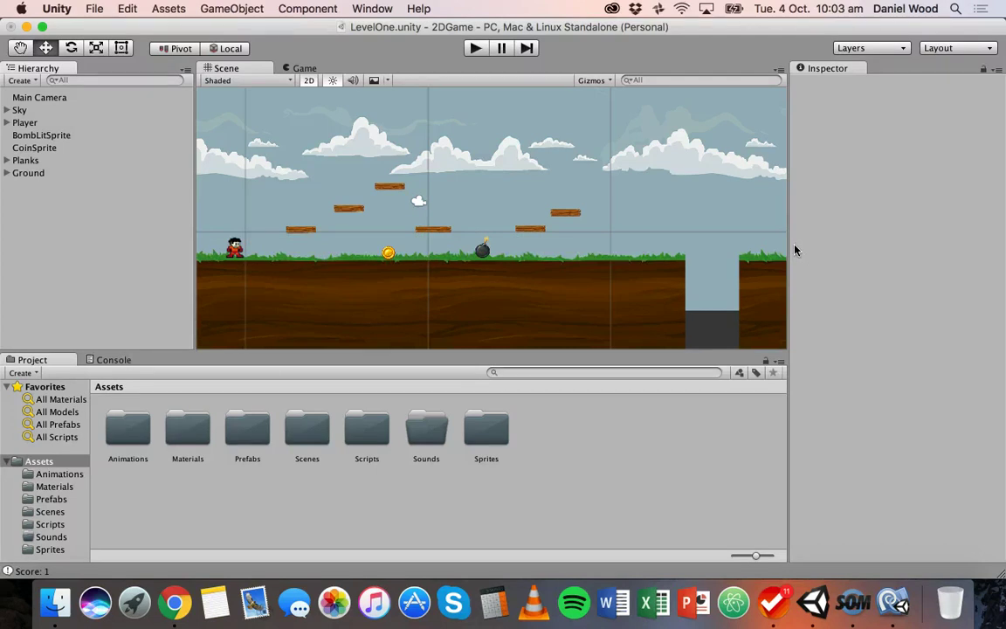
pyautogui.click(474, 49)
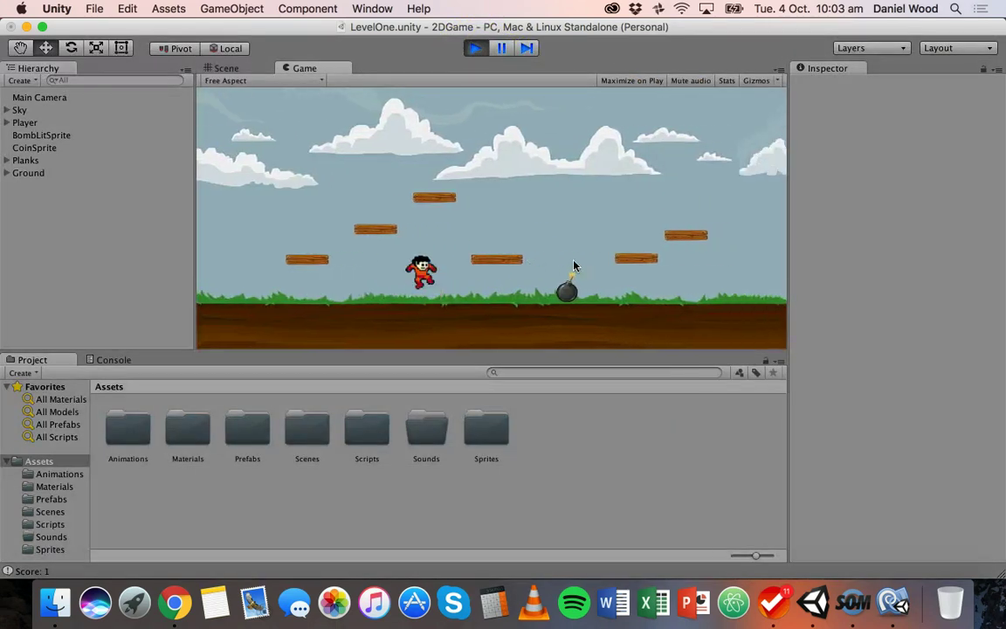
pyautogui.press('space')
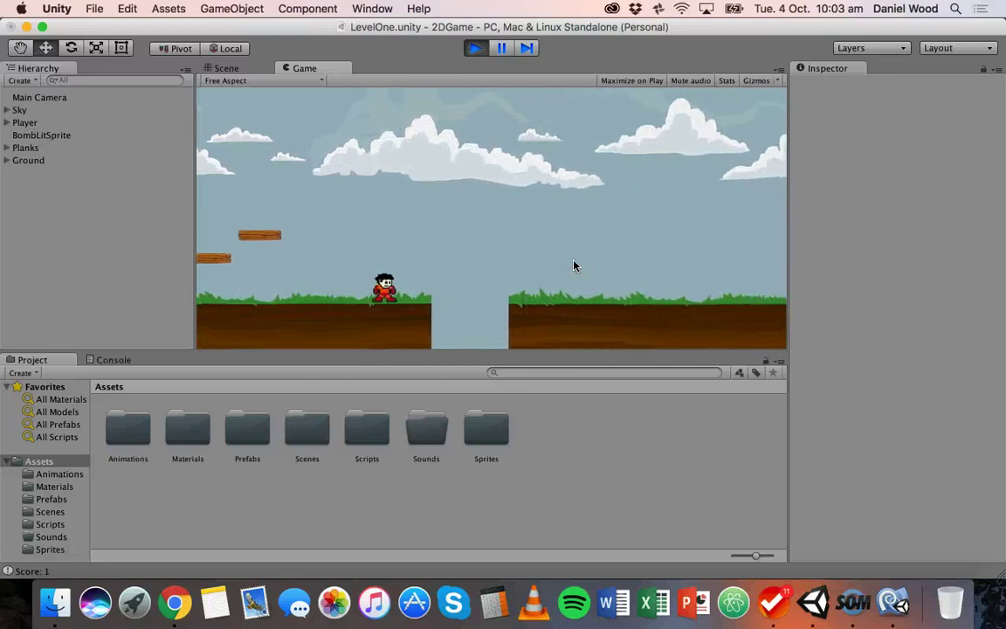
pyautogui.click(426, 291)
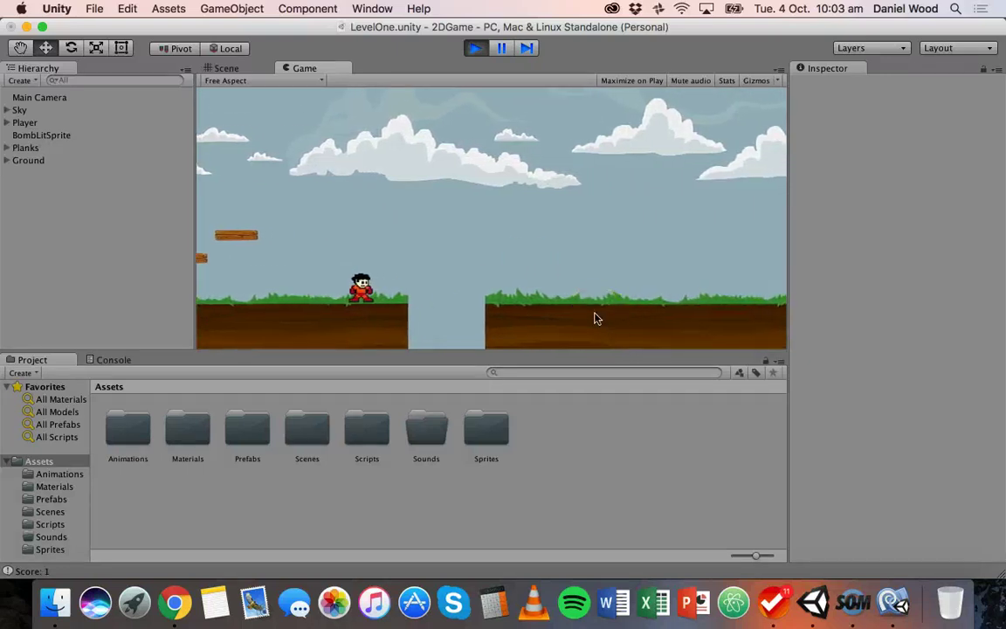
pyautogui.press('space')
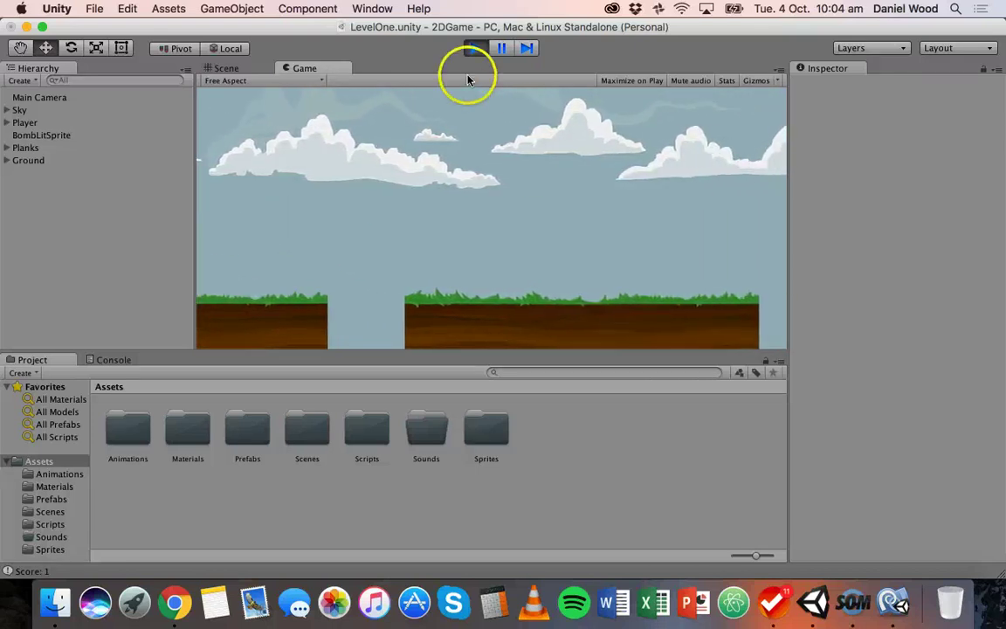
pyautogui.click(474, 50)
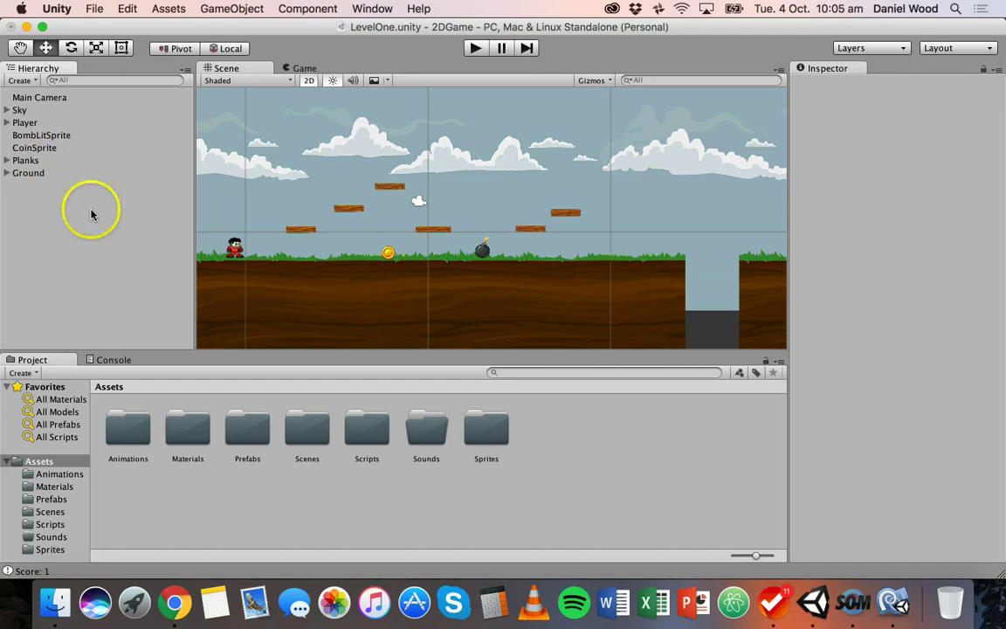
# Create an empty GameObject in the Hierarchy and name it FallDetector
pyautogui.rightClick(60, 212)
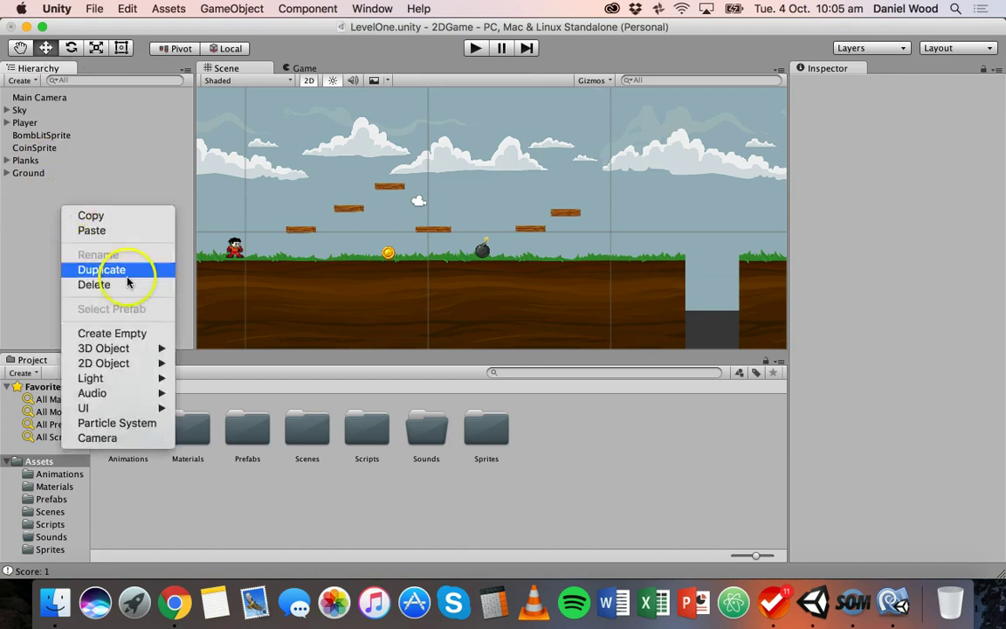
pyautogui.click(133, 330)
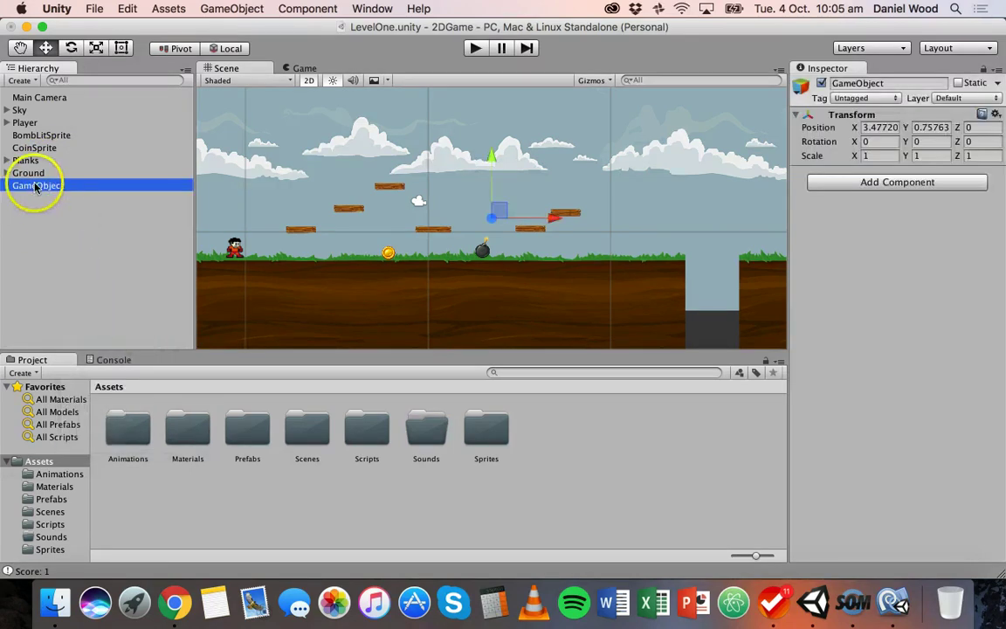
pyautogui.click(46, 185)
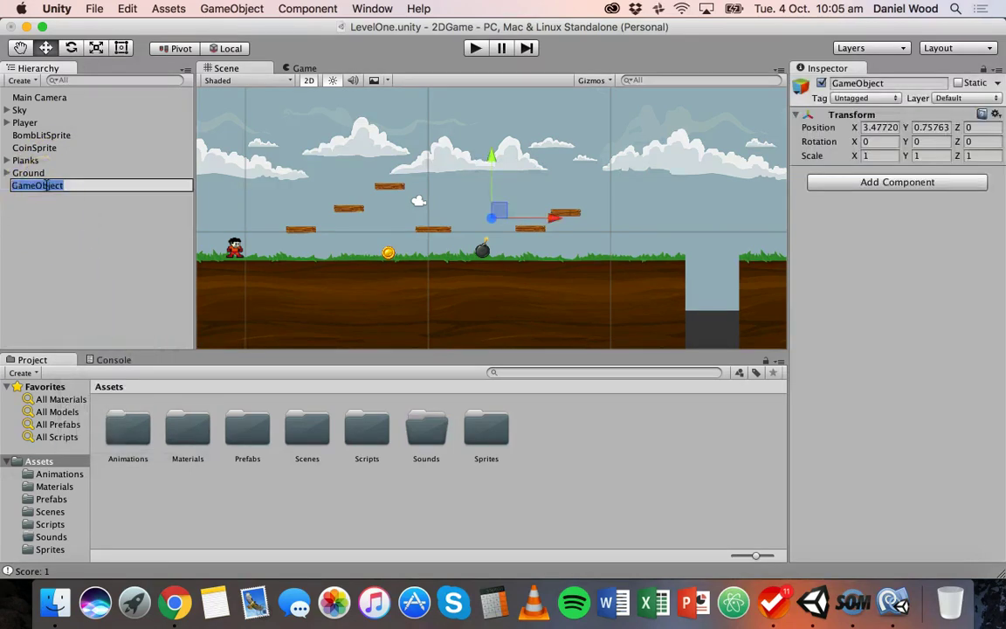
pyautogui.write('FallDete')
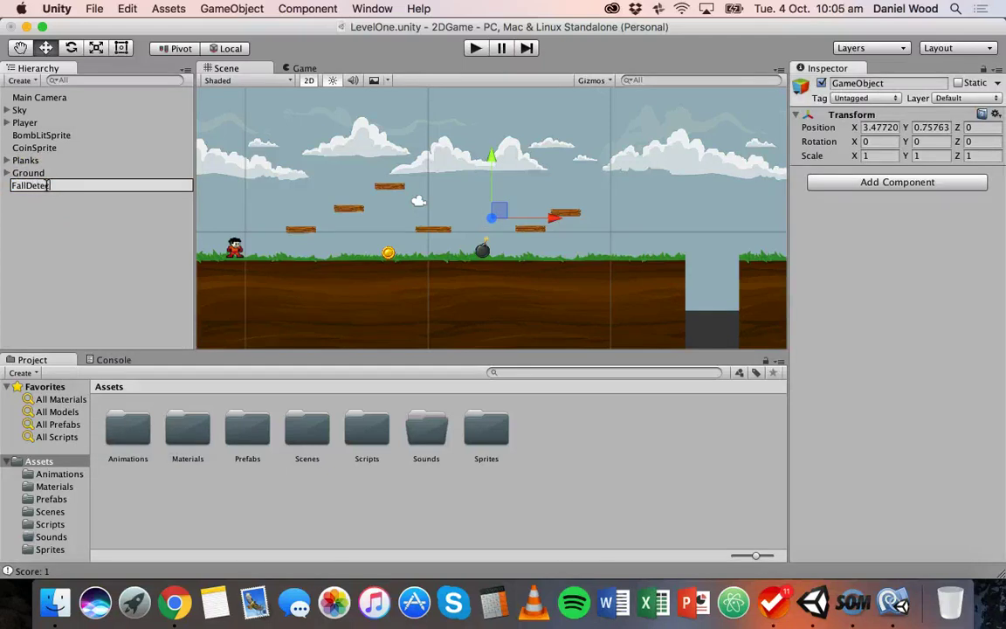
pyautogui.write('ctor')
pyautogui.press('Return')
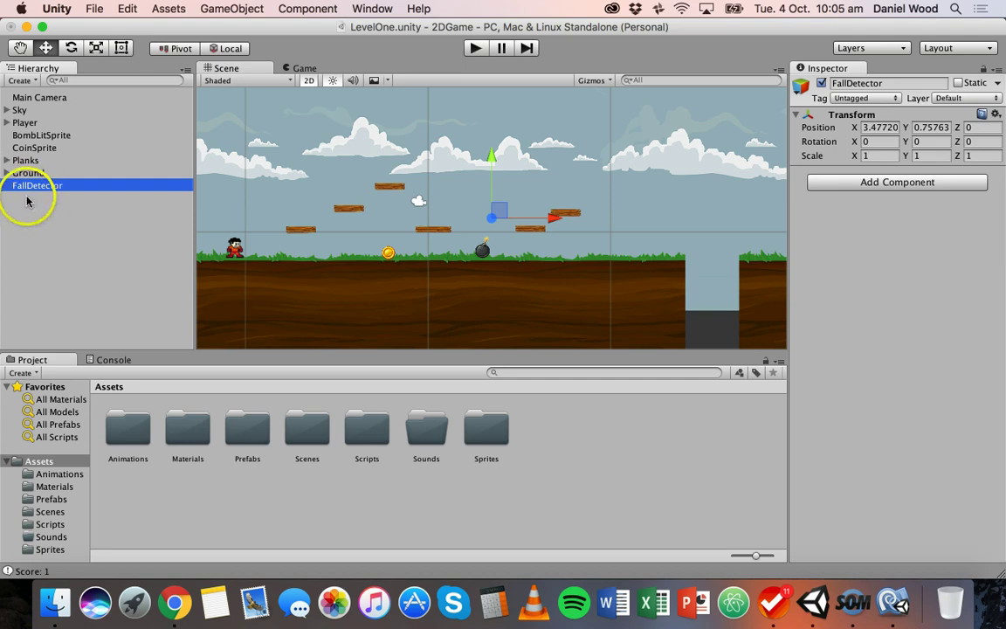
# Add a Box Collider 2D to FallDetector from a 'collider' search and enter Edit Collider mode
pyautogui.click(869, 185)
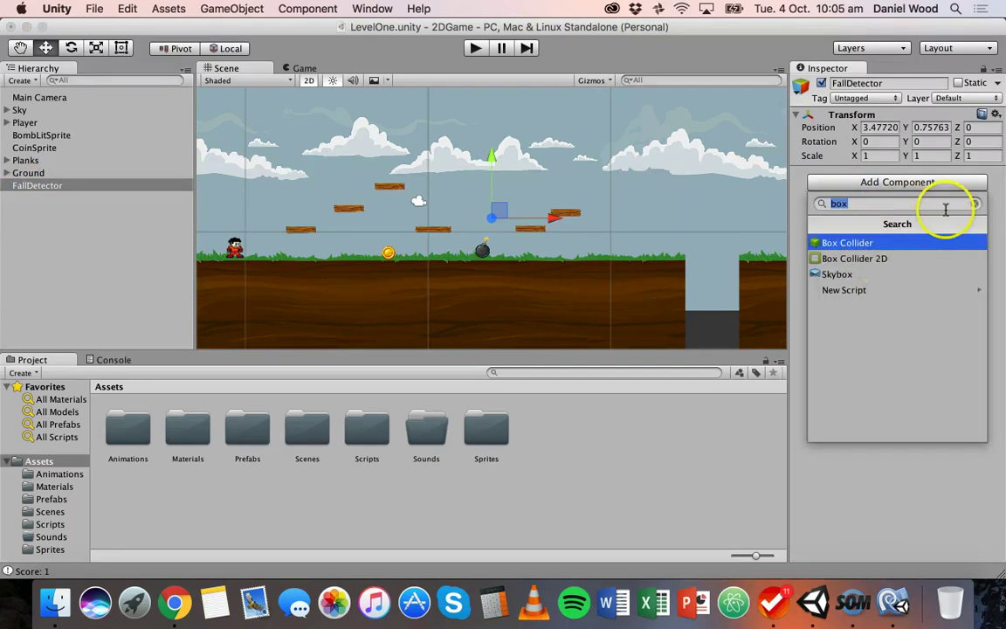
pyautogui.click(974, 203)
pyautogui.click(859, 204)
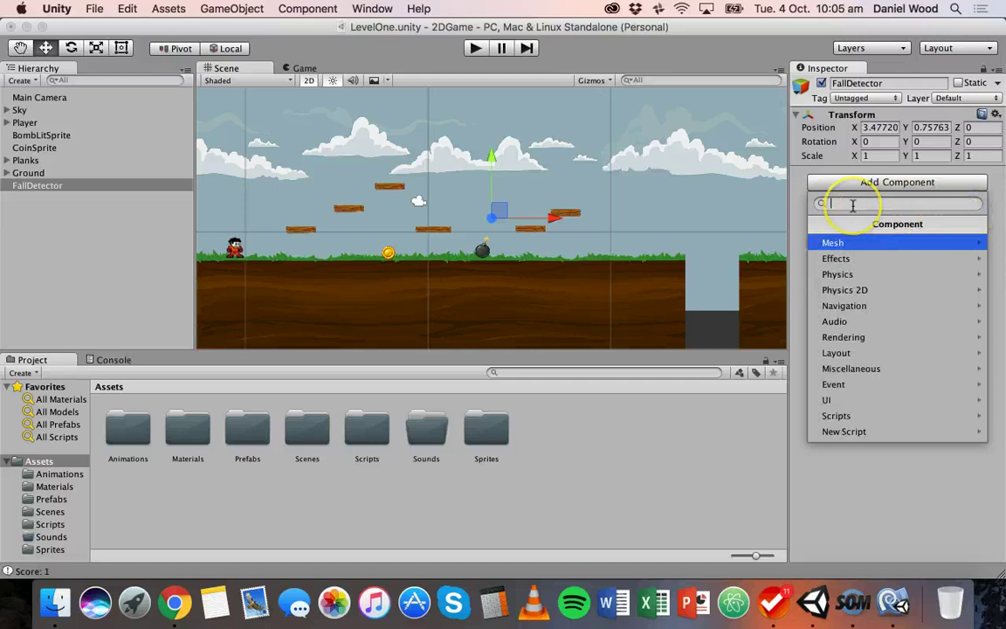
pyautogui.write('collider')
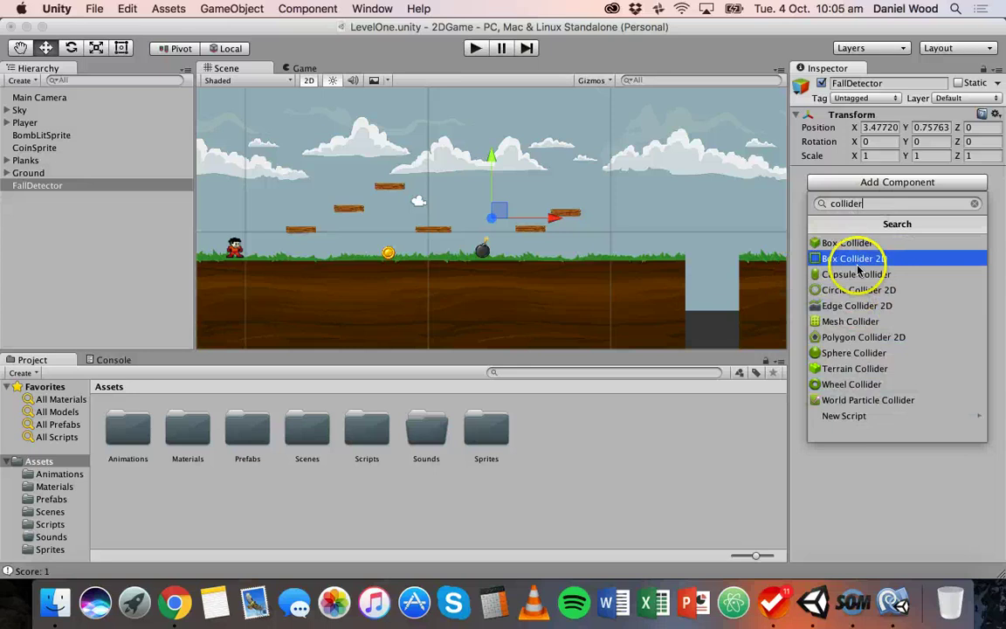
pyautogui.click(872, 264)
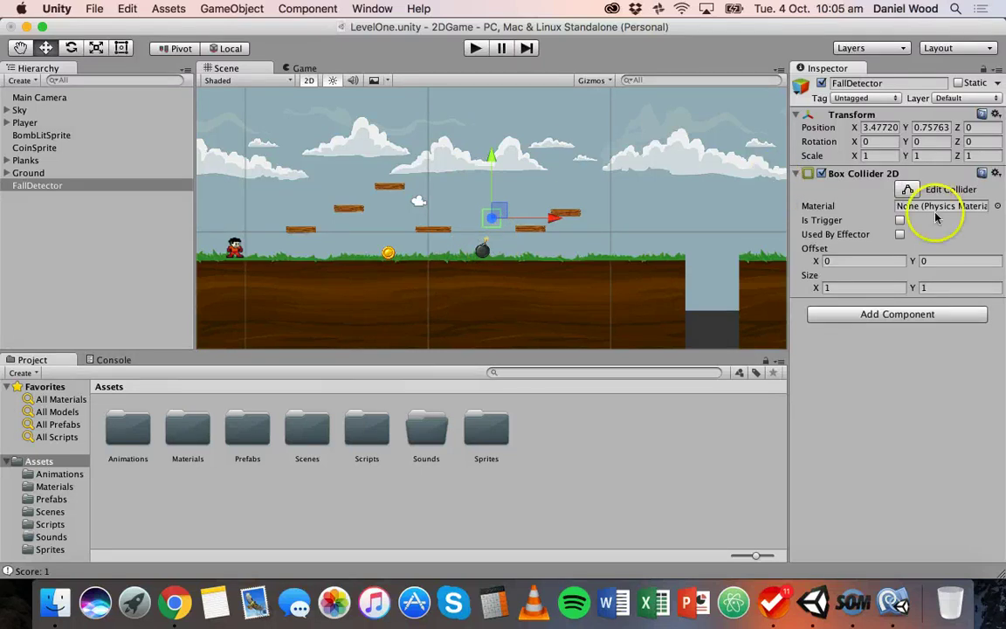
pyautogui.click(907, 188)
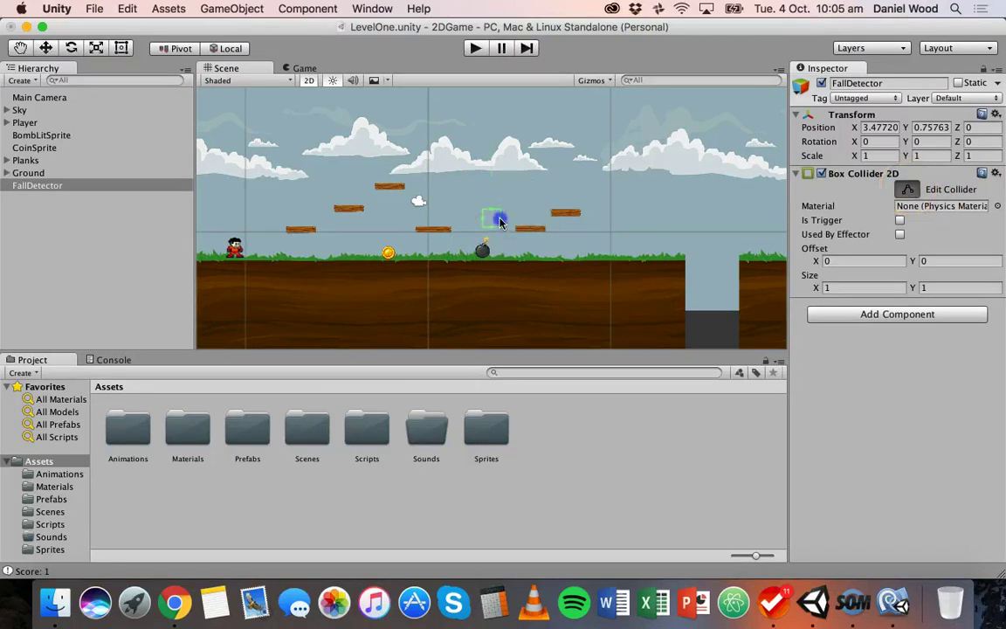
# Widen the collider to 15.19882 and move FallDetector below the ground to about -12.06, -6.52
pyautogui.moveTo(499, 219); pyautogui.dragTo(382, 216)
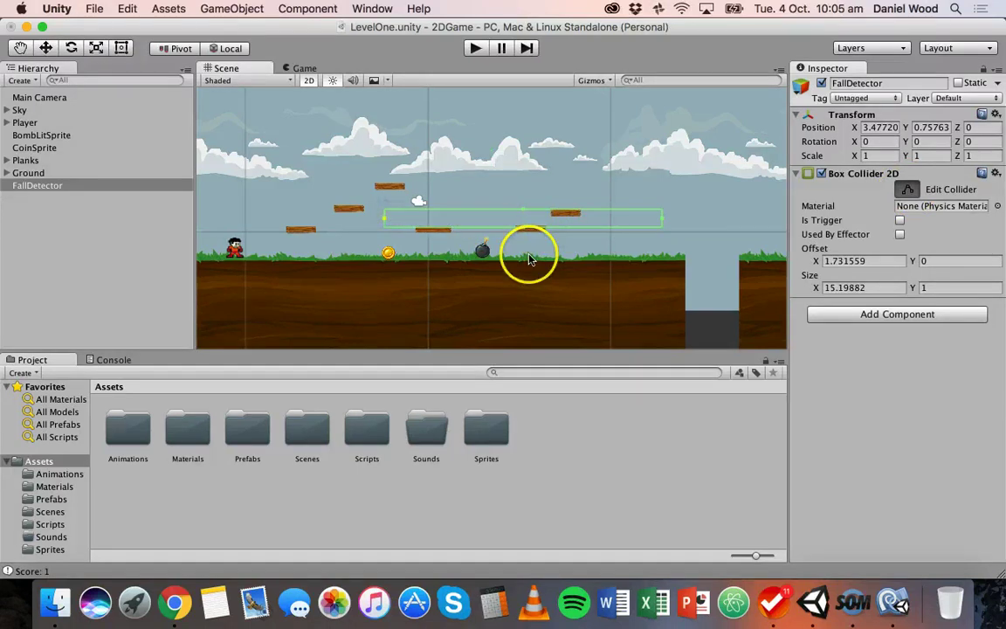
pyautogui.click(45, 48)
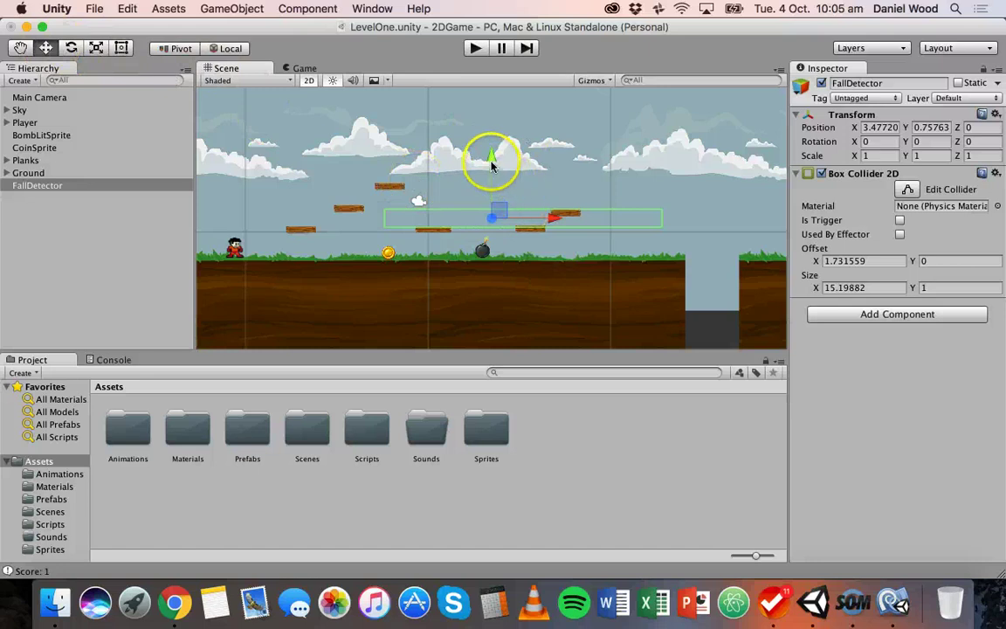
pyautogui.moveTo(492, 185); pyautogui.dragTo(226, 316)
pyautogui.moveTo(321, 271); pyautogui.dragTo(502, 218, button='middle')
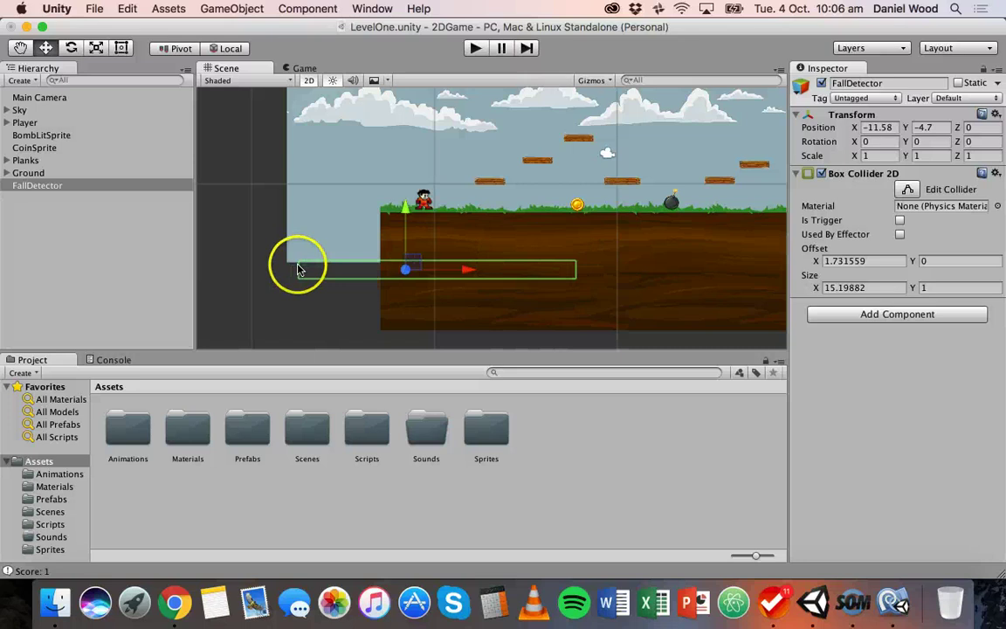
pyautogui.moveTo(410, 203); pyautogui.dragTo(402, 238)
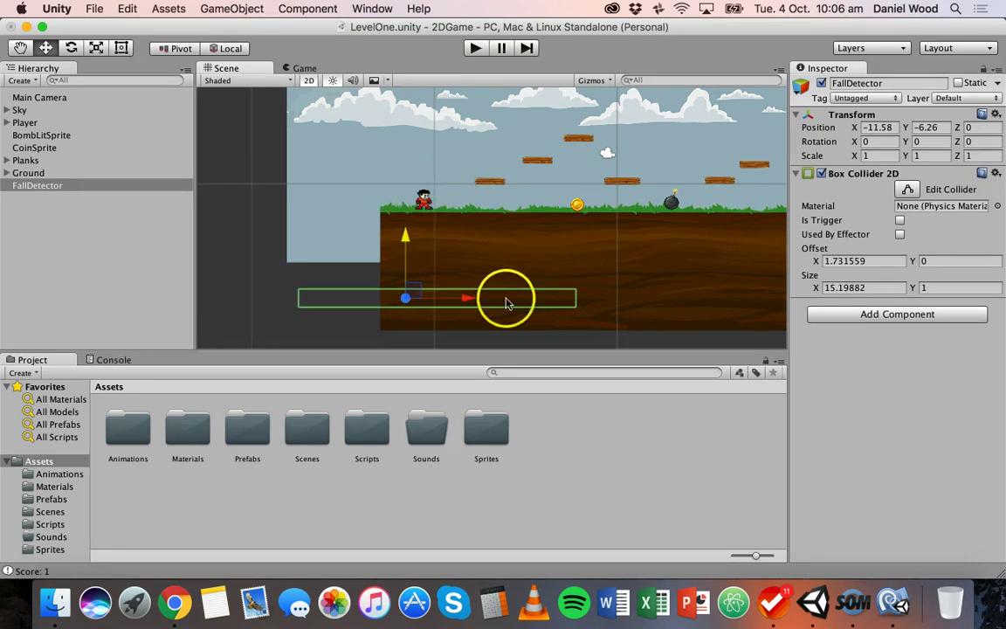
pyautogui.moveTo(471, 301); pyautogui.dragTo(461, 301)
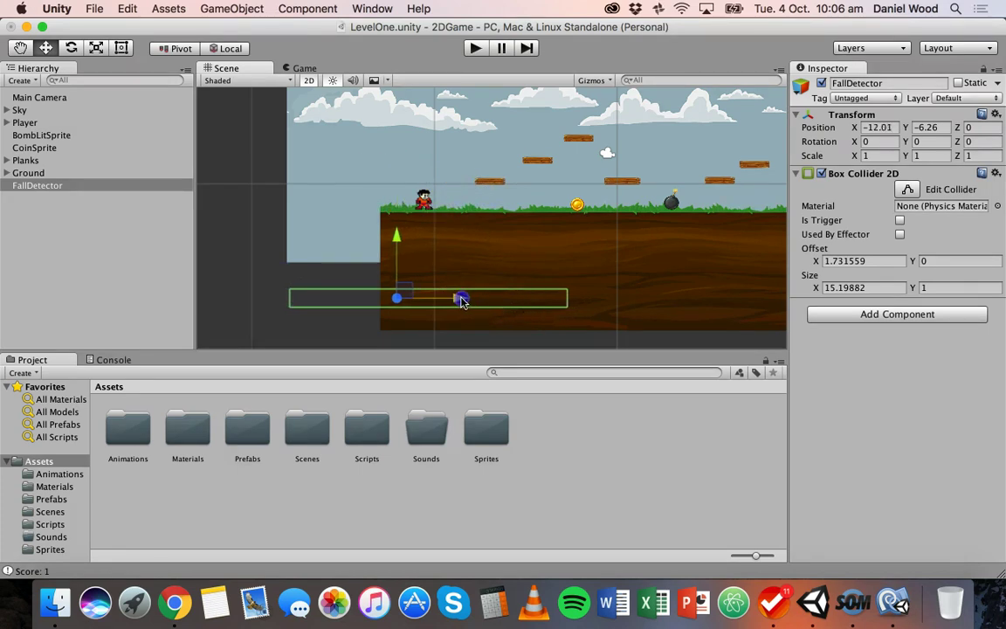
pyautogui.moveTo(395, 235); pyautogui.dragTo(399, 244)
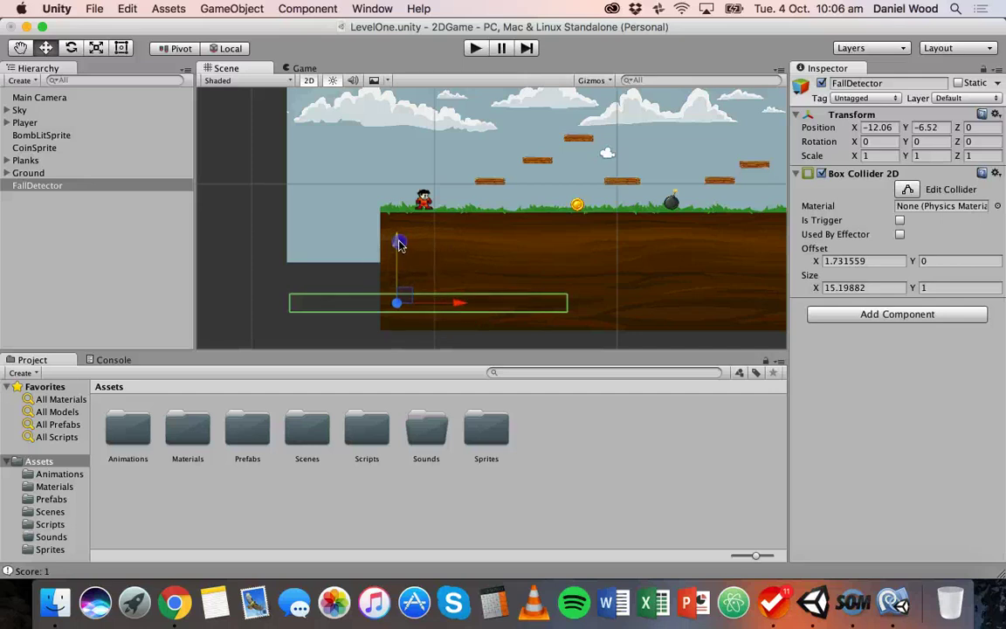
pyautogui.click(40, 97)
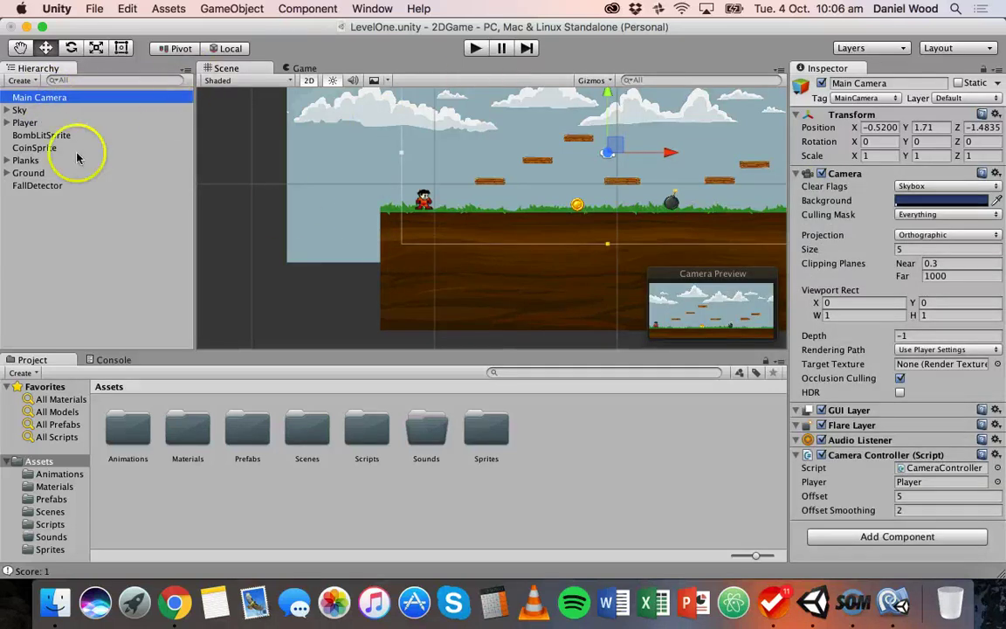
pyautogui.click(42, 186)
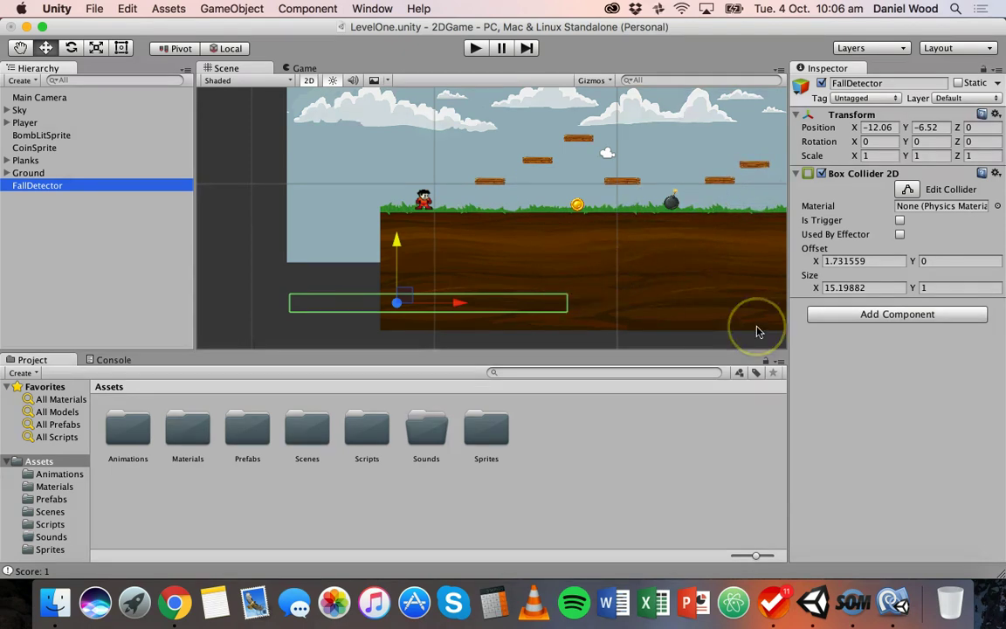
pyautogui.scroll(-10, 640, 293)
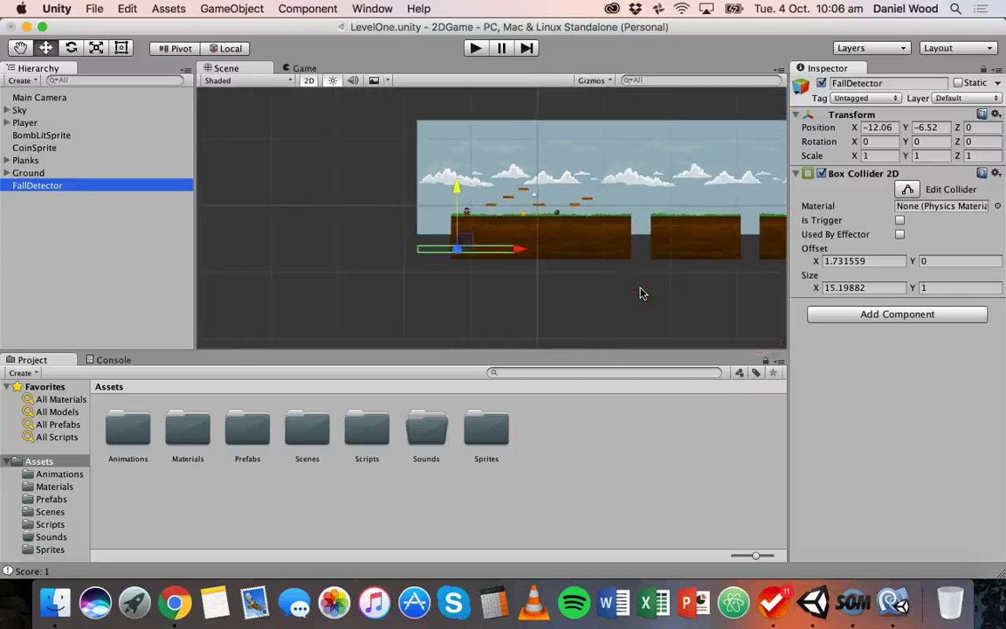
pyautogui.scroll(-1, 640, 293)
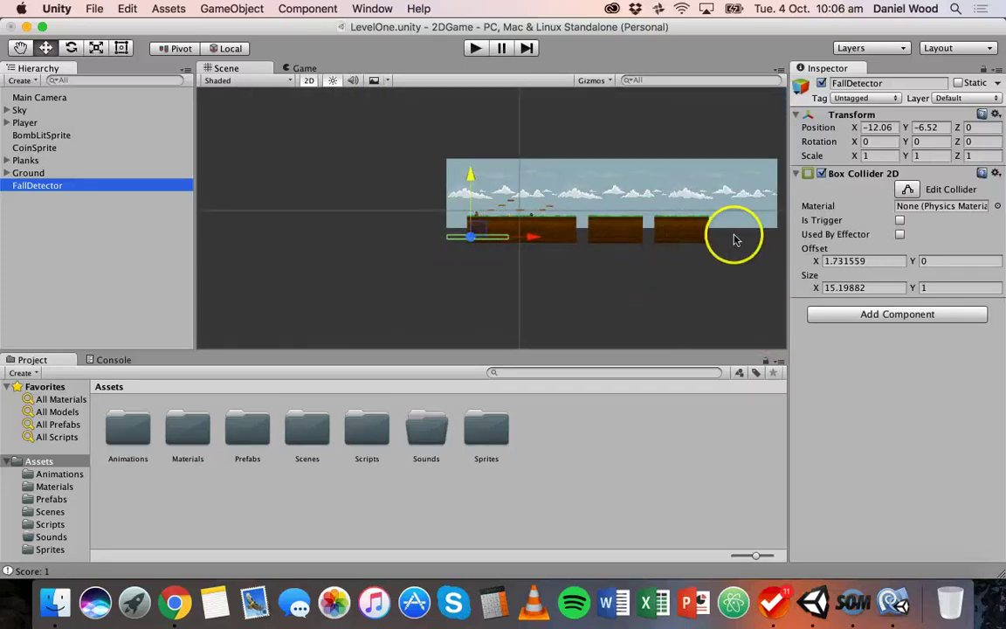
pyautogui.scroll(10, 575, 237)
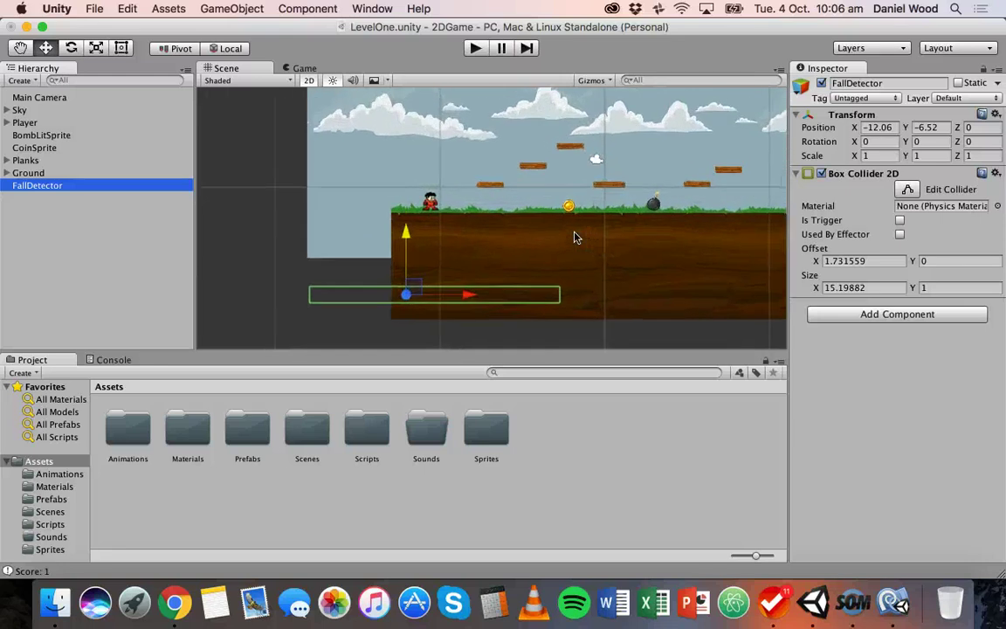
pyautogui.scroll(2, 574, 236)
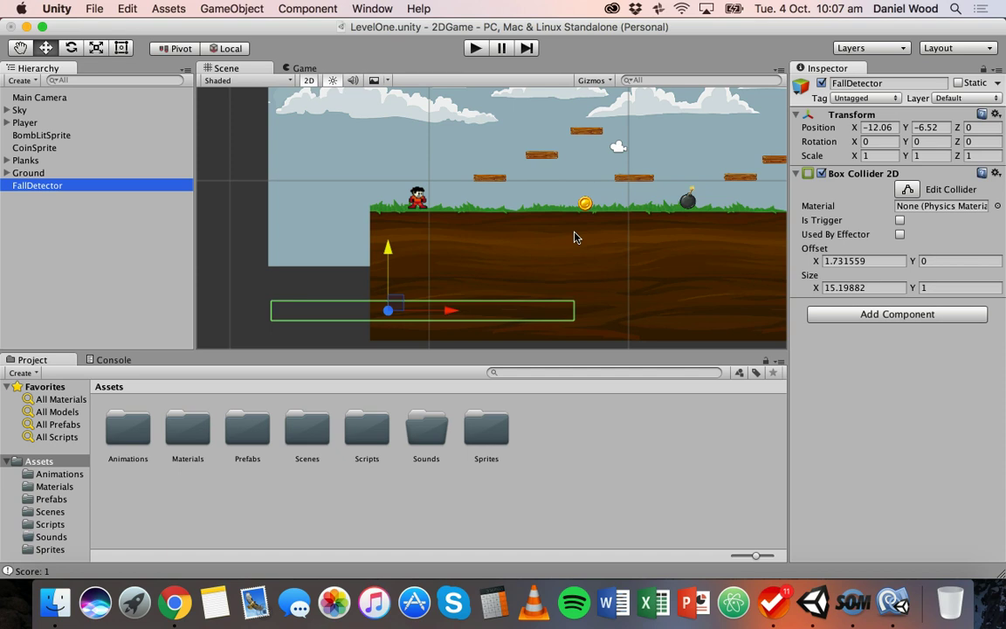
# Parent FallDetector under Main Camera and nudge it to about -11.42, -8.15, 1.48
pyautogui.click(35, 188)
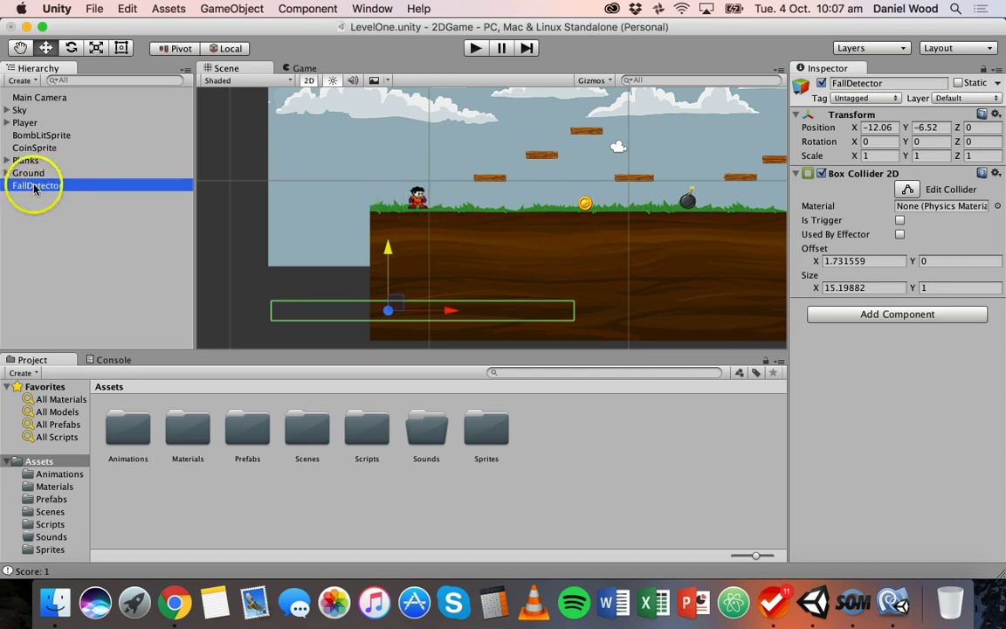
pyautogui.moveTo(35, 188); pyautogui.dragTo(56, 96)
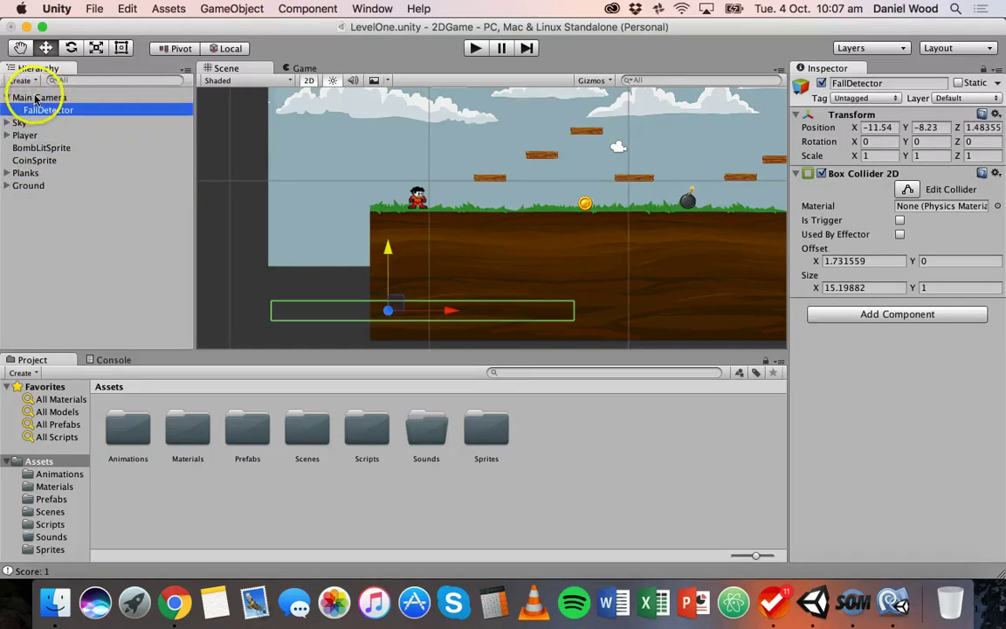
pyautogui.click(40, 98)
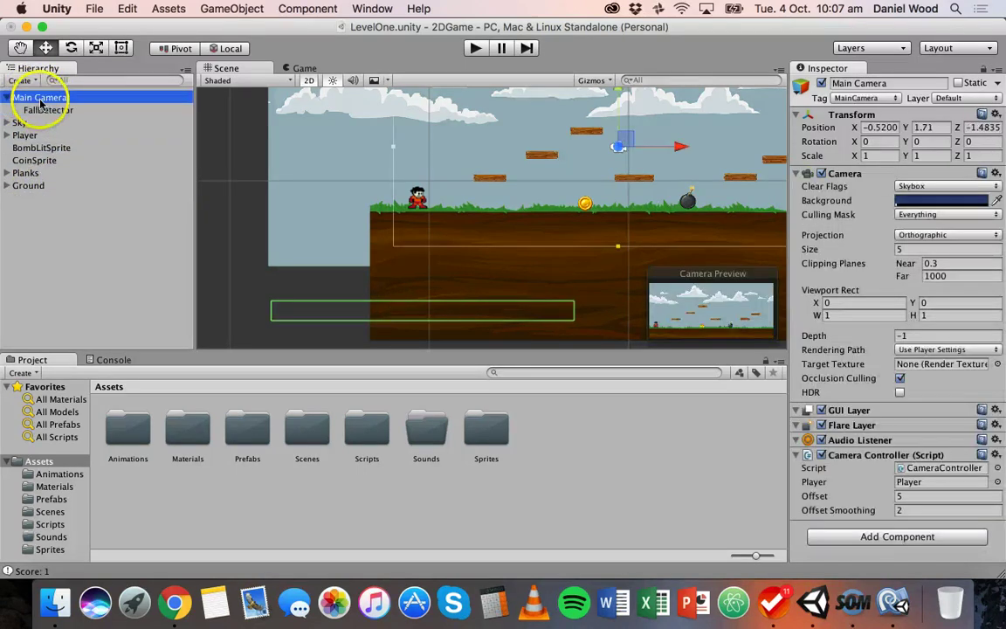
pyautogui.click(52, 112)
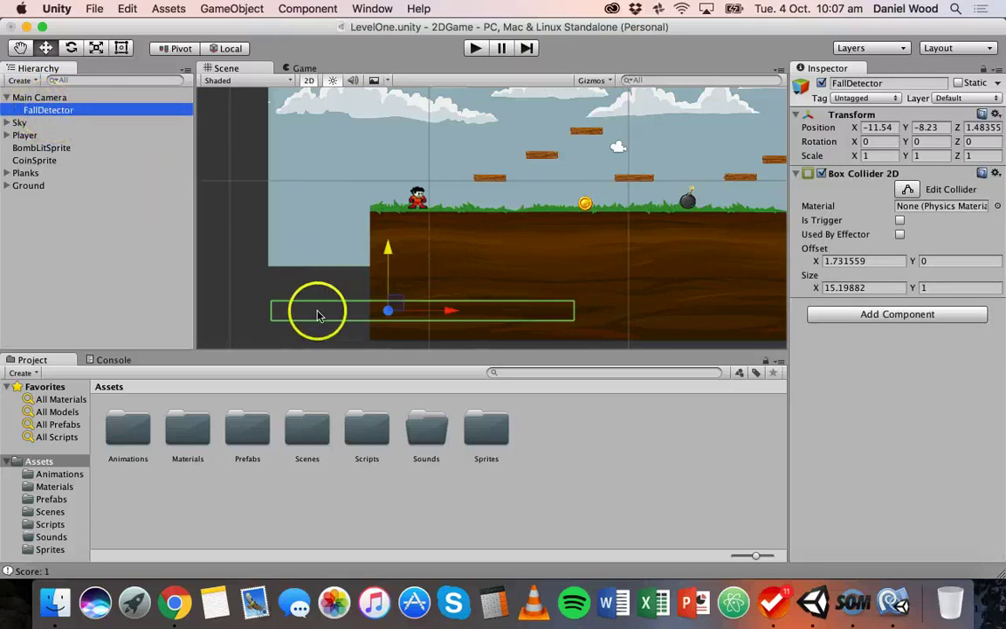
pyautogui.moveTo(450, 314); pyautogui.dragTo(452, 312)
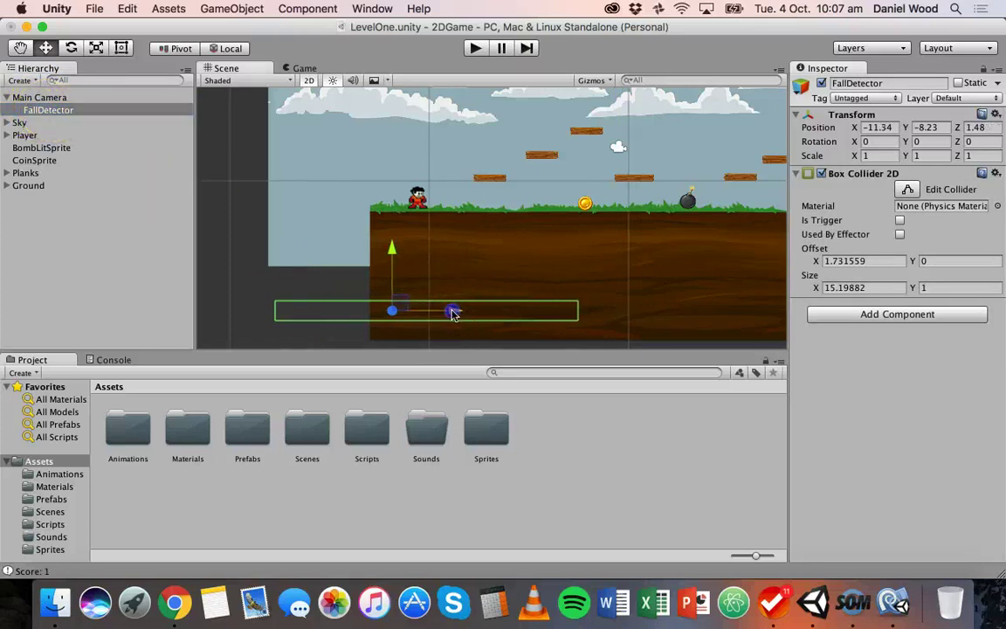
pyautogui.moveTo(390, 254); pyautogui.dragTo(391, 251)
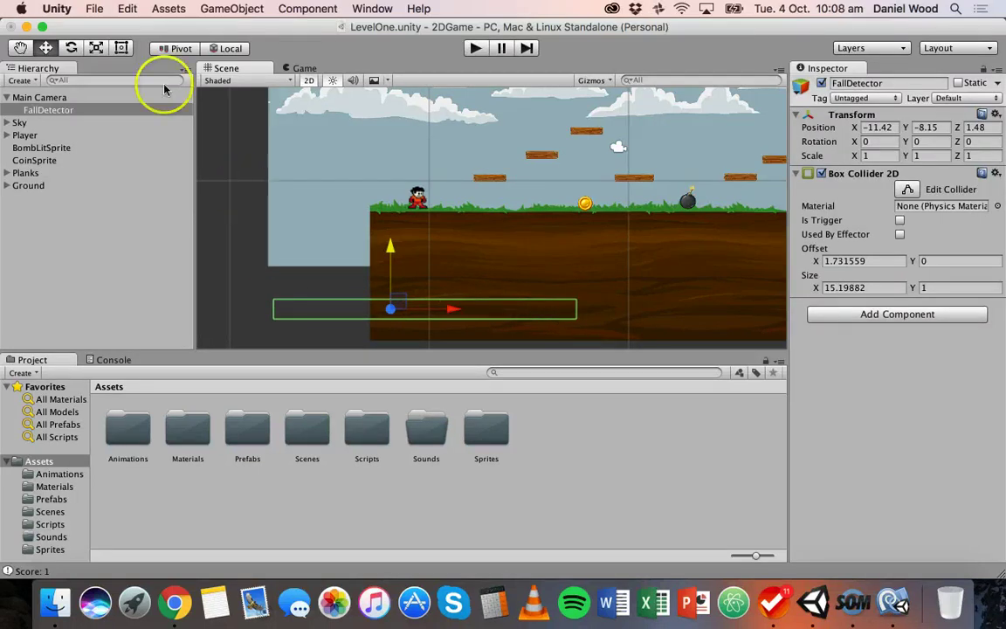
# Enable Is Trigger on FallDetector's Box Collider 2D
pyautogui.click(89, 111)
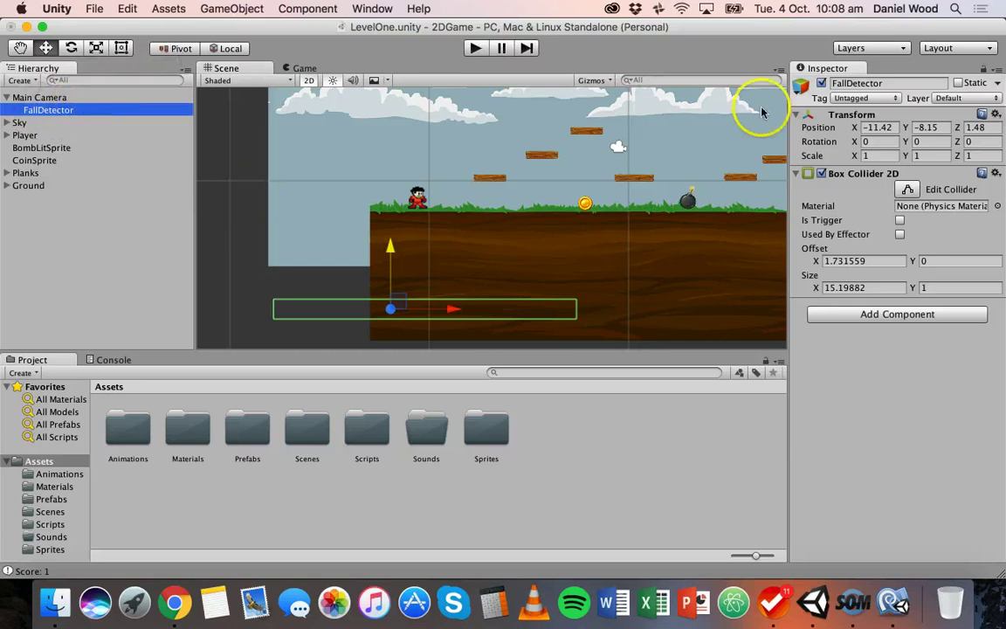
pyautogui.click(900, 222)
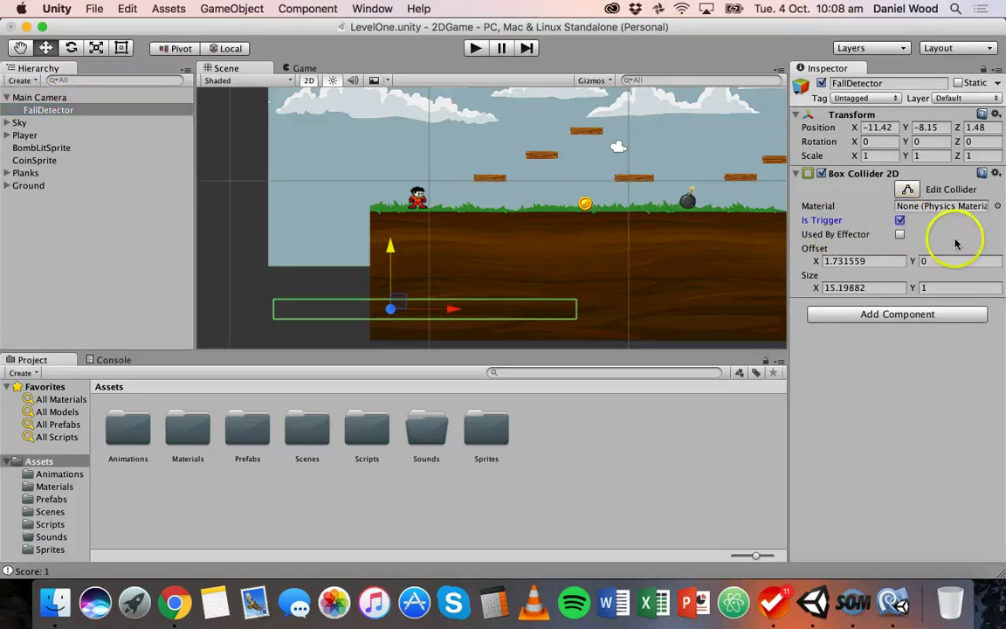